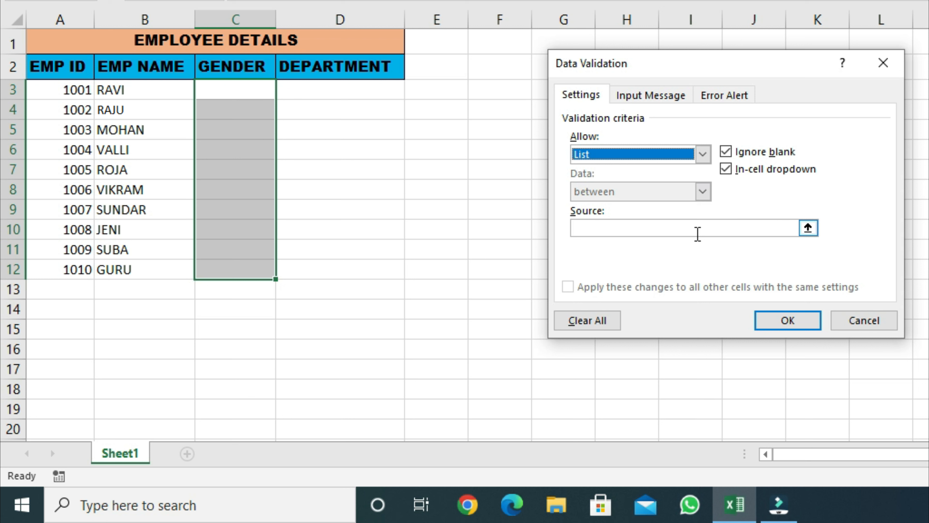
# Step: Set the list validation source for the gender cells C3:C12 to "MALE, FEMALE" and apply the rule
pyautogui.click(696, 229)
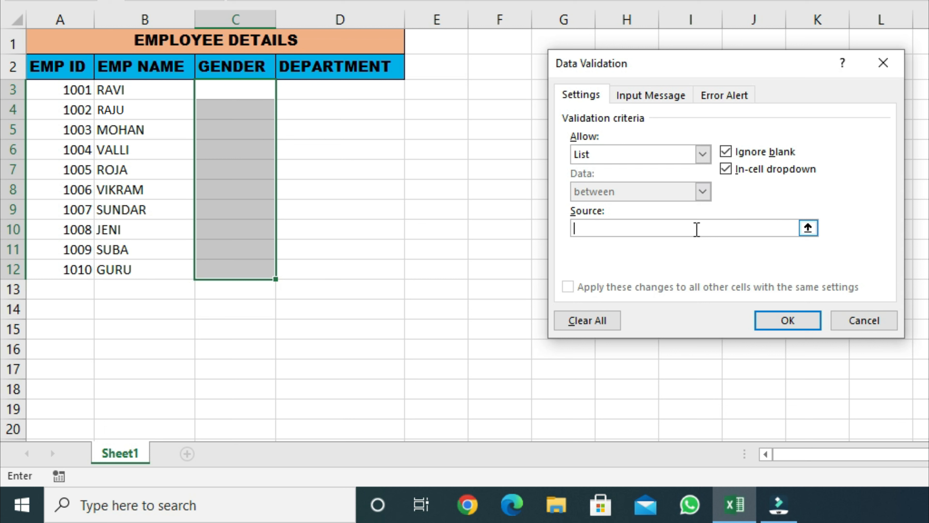
pyautogui.write('MALE,')
pyautogui.write('FEMA')
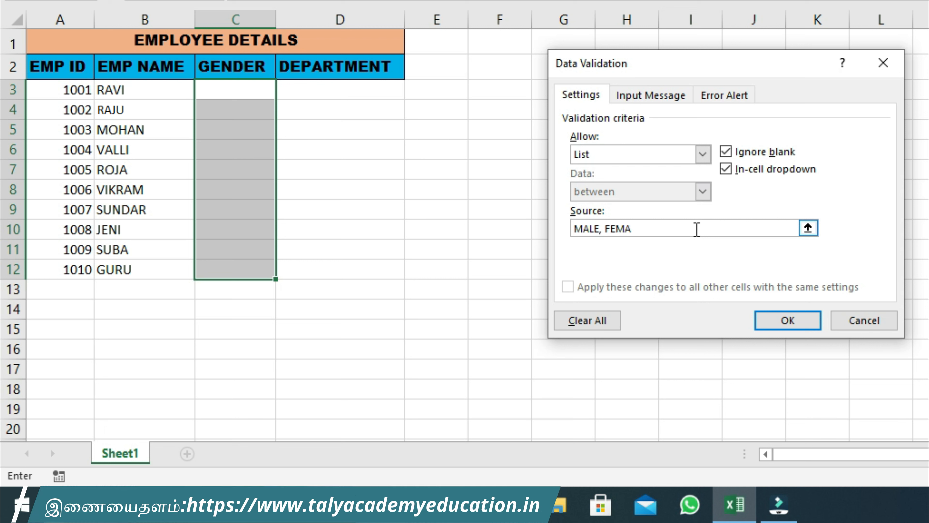
pyautogui.write('LE')
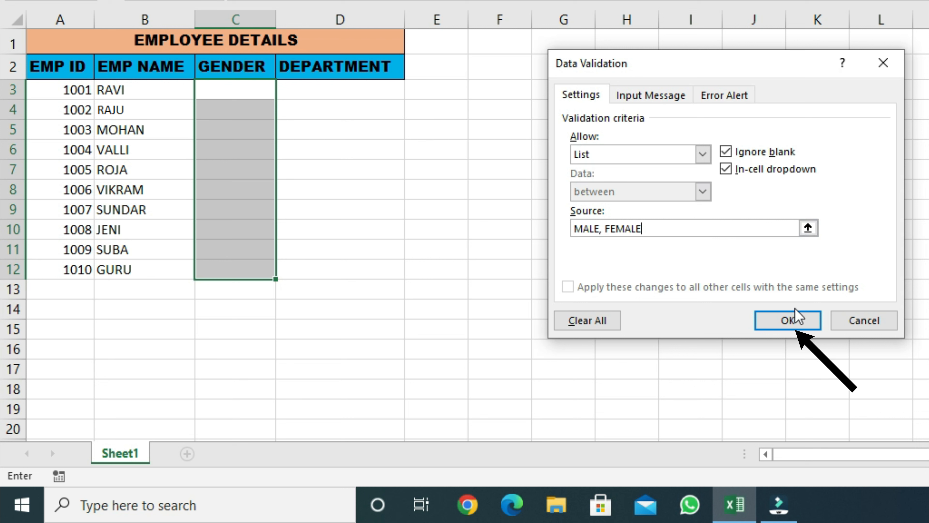
pyautogui.click(799, 321)
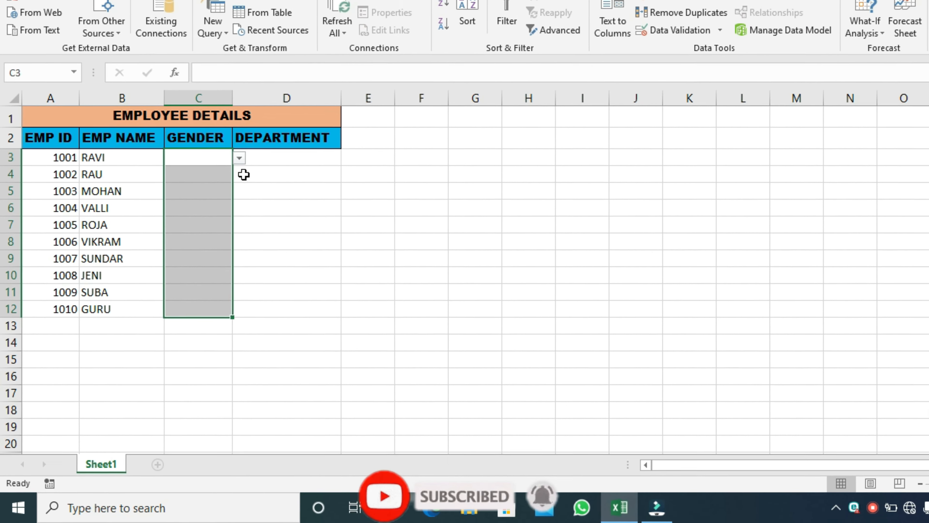
pyautogui.click(321, 160)
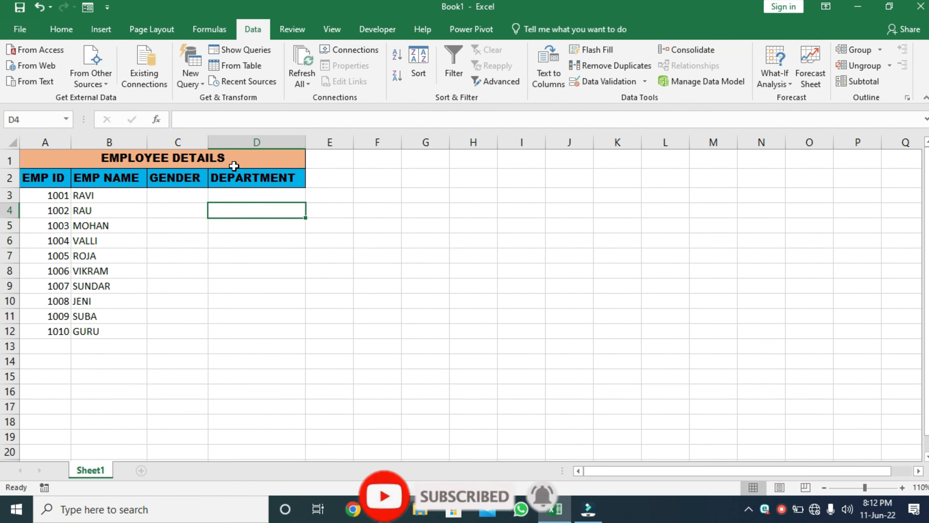
pyautogui.click(235, 196)
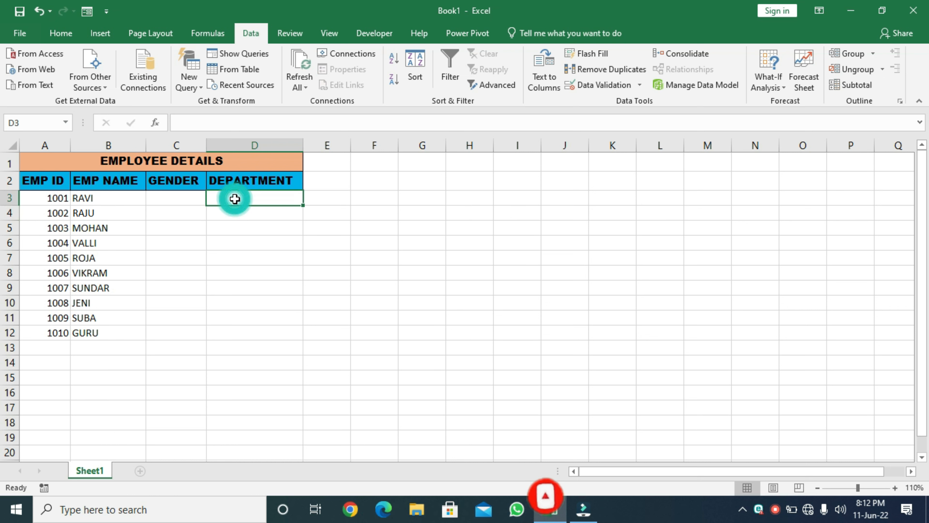
pyautogui.click(239, 240)
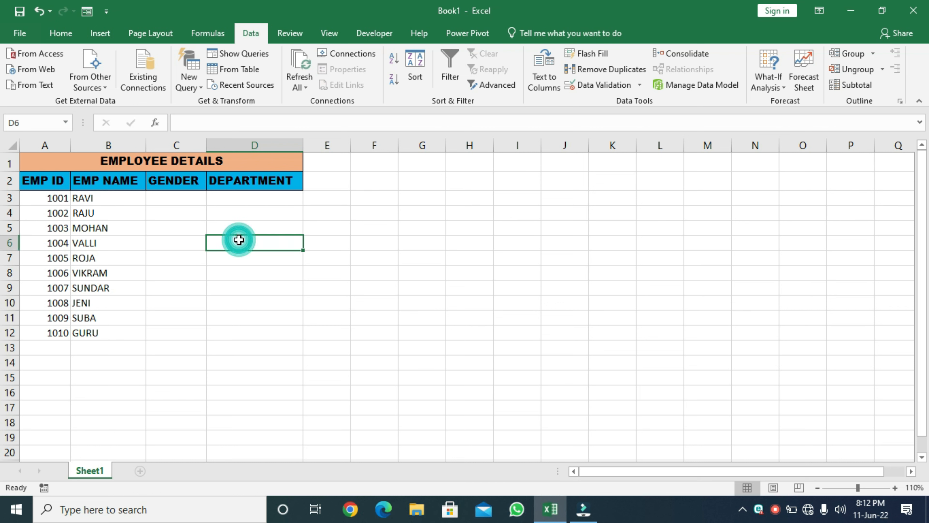
# Step: Choose MALE from the in-cell dropdown for the first three employees in the GENDER column, C3 to C5
pyautogui.click(191, 198)
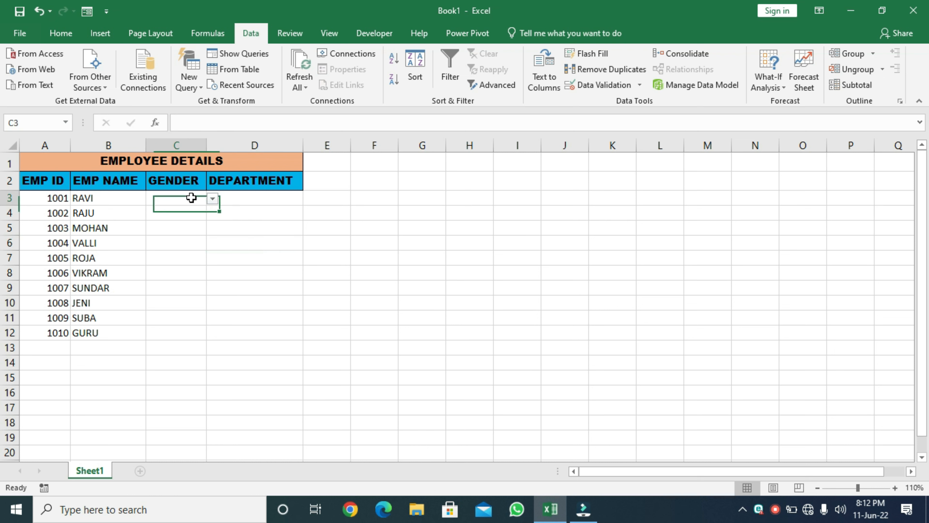
pyautogui.click(213, 198)
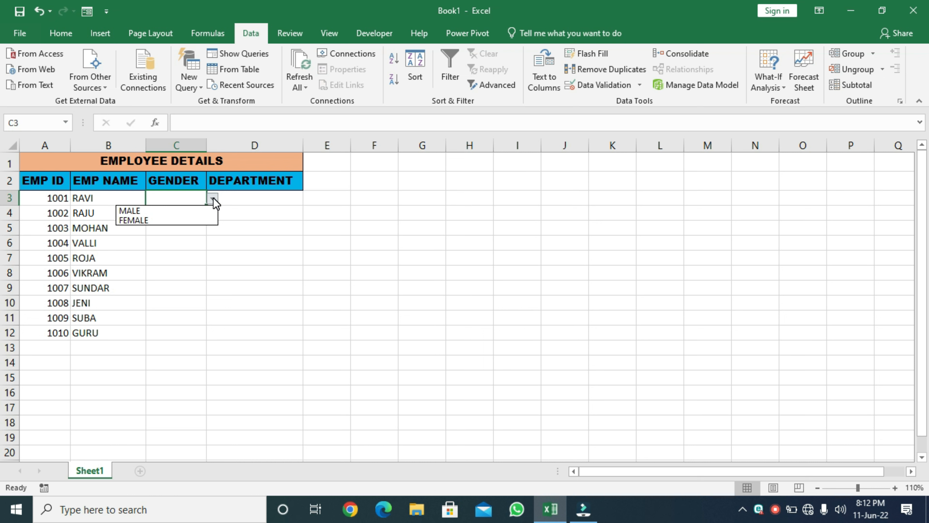
pyautogui.click(175, 211)
pyautogui.click(193, 215)
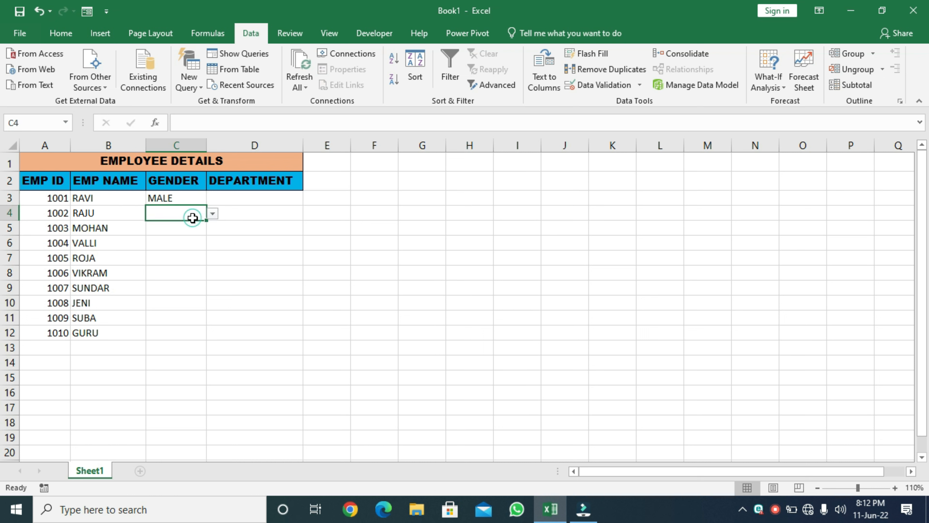
pyautogui.click(212, 214)
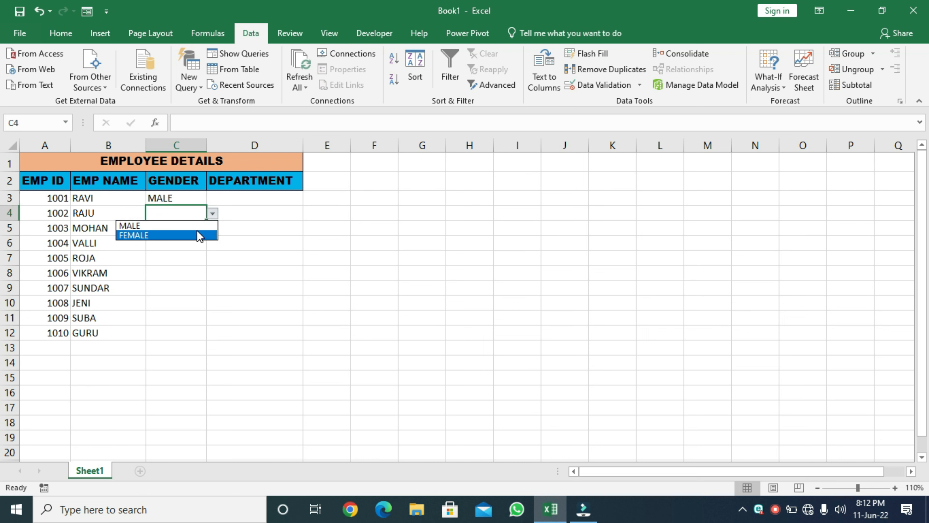
pyautogui.click(194, 226)
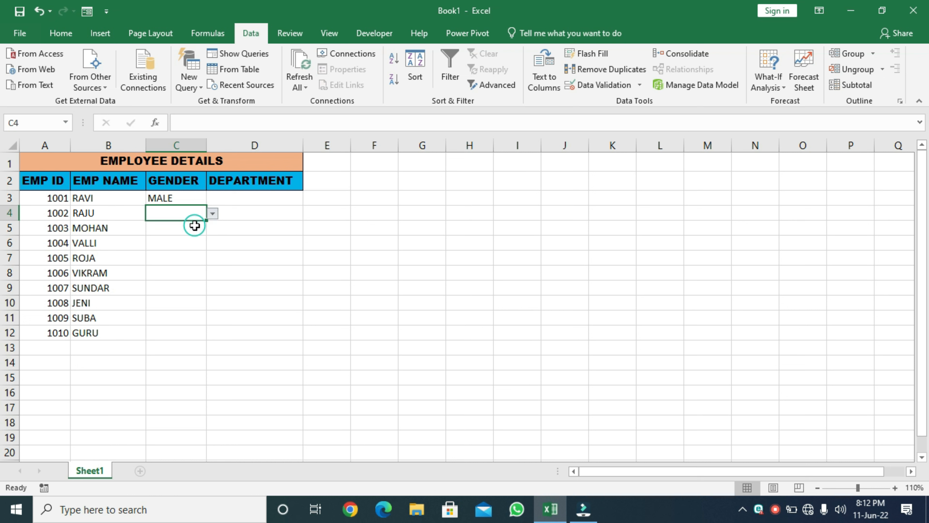
pyautogui.click(195, 227)
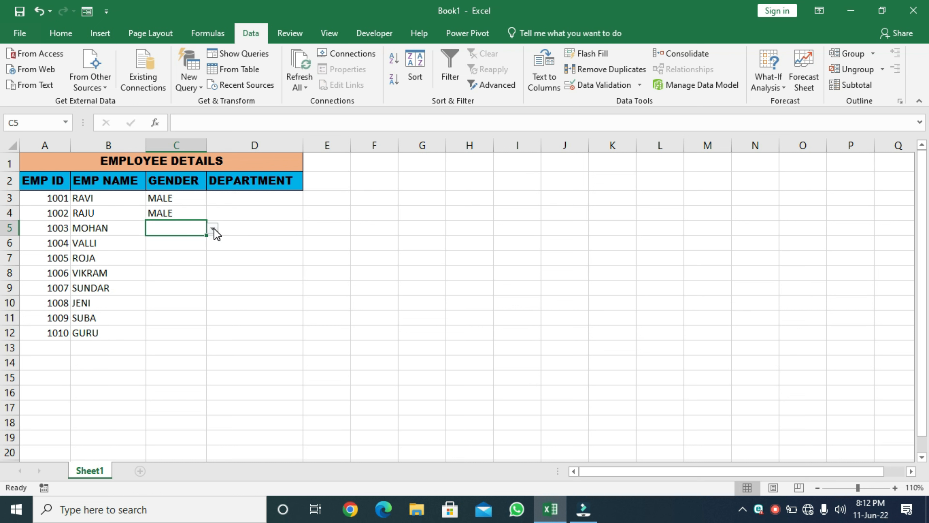
pyautogui.click(213, 228)
pyautogui.click(194, 241)
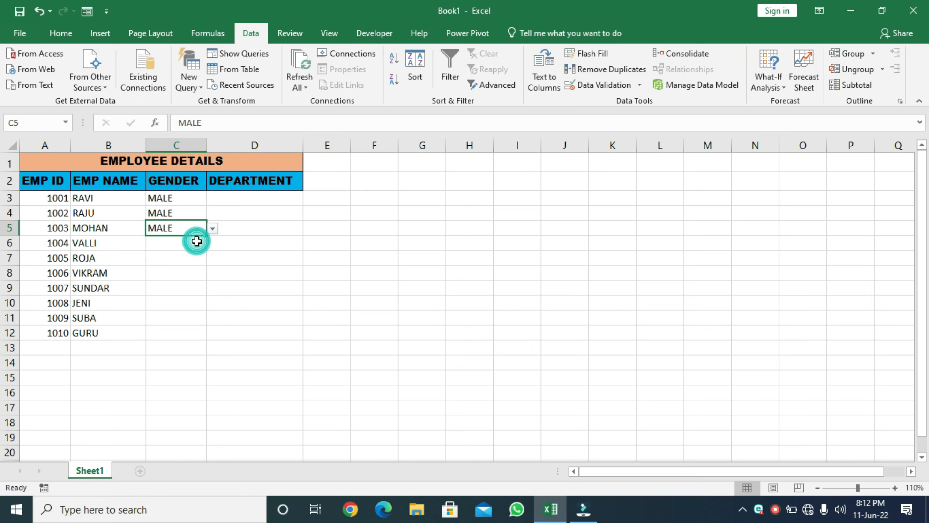
# Step: Choose FEMALE from the in-cell dropdown for employees 1004 and 1005 in cells C6 and C7
pyautogui.click(192, 240)
pyautogui.click(213, 243)
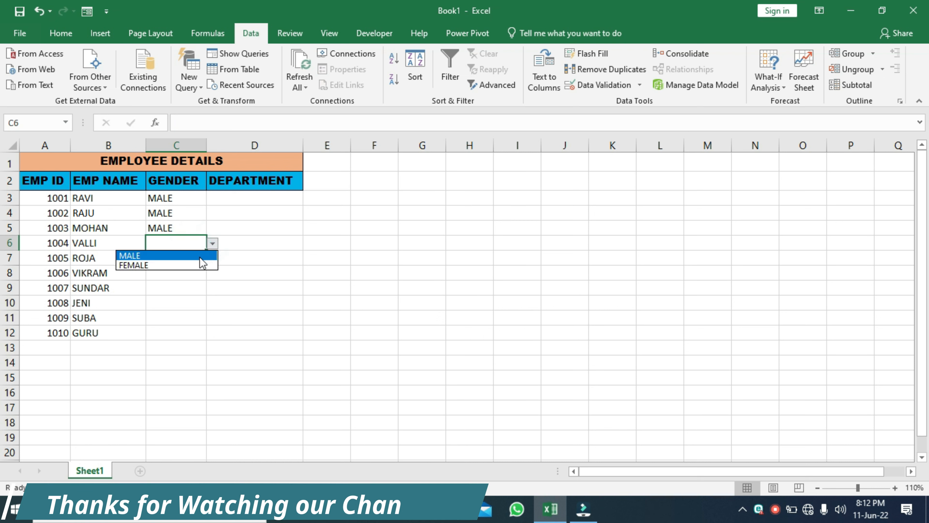
pyautogui.click(197, 265)
pyautogui.click(193, 259)
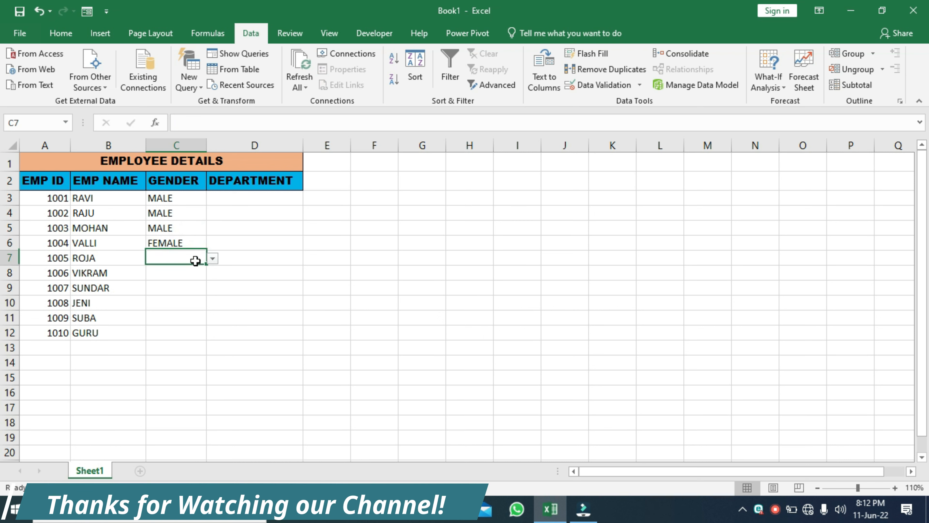
pyautogui.click(212, 260)
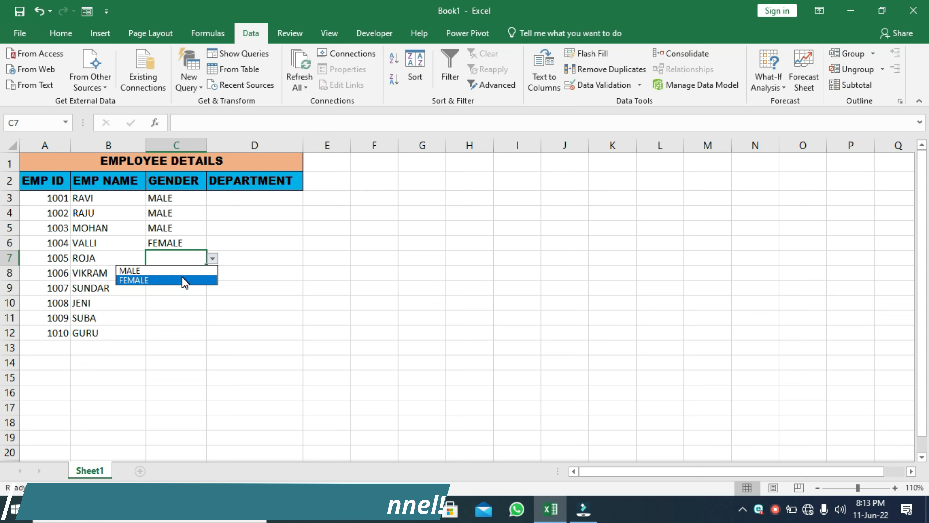
pyautogui.click(181, 277)
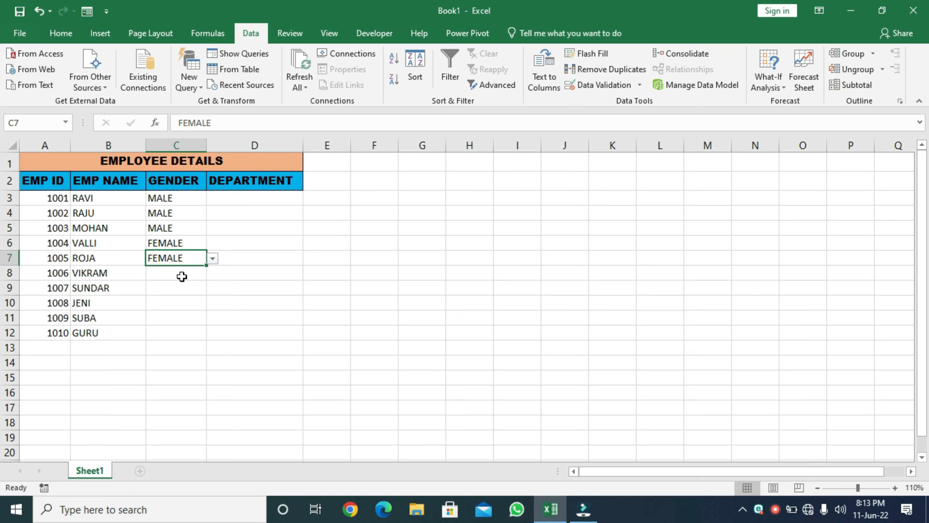
# Step: Choose MALE from the in-cell dropdown for employees 1006 and 1007 in cells C8 and C9
pyautogui.click(183, 276)
pyautogui.click(213, 274)
pyautogui.click(198, 285)
pyautogui.click(198, 289)
pyautogui.click(212, 289)
pyautogui.click(194, 301)
# Step: Complete the GENDER column by choosing FEMALE in C10 and C11 and MALE in C12
pyautogui.click(185, 303)
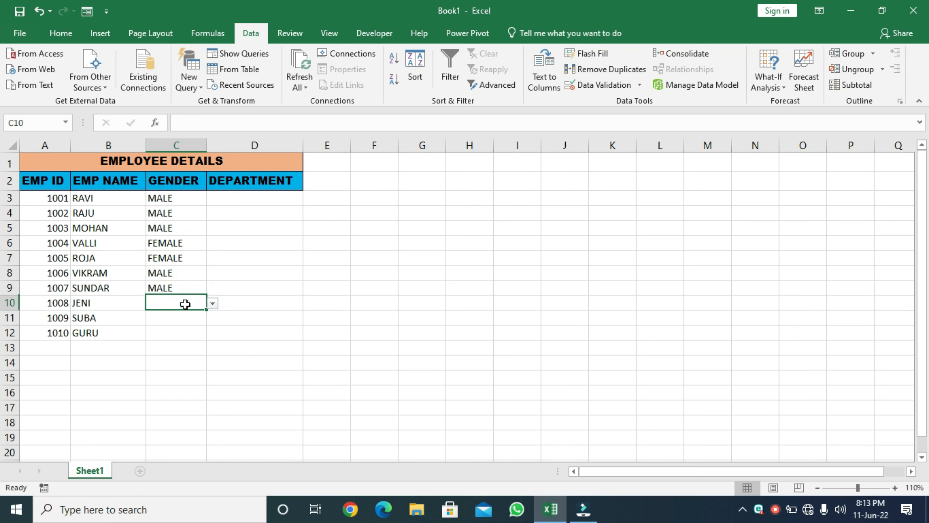
pyautogui.click(213, 304)
pyautogui.click(189, 325)
pyautogui.click(189, 319)
pyautogui.click(213, 319)
pyautogui.click(190, 340)
pyautogui.click(188, 333)
pyautogui.click(212, 333)
pyautogui.click(183, 345)
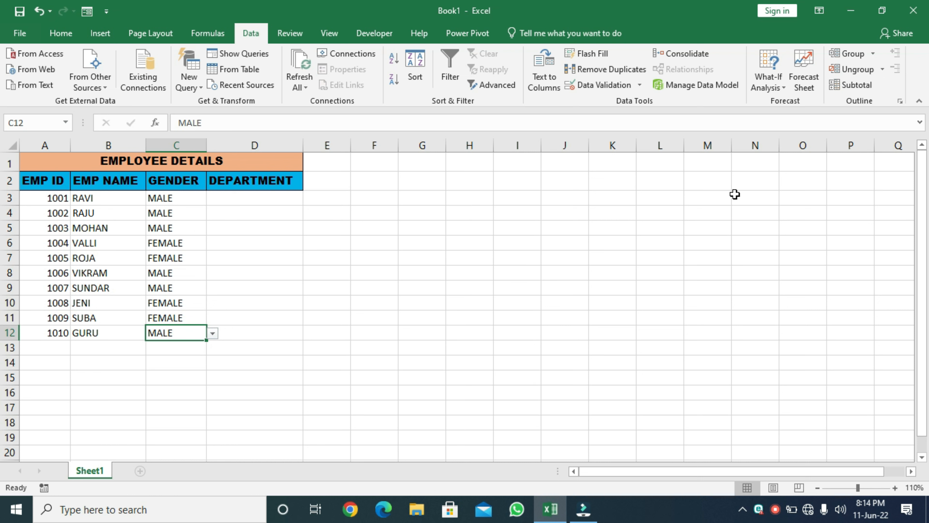
# Step: Enter the header DEPARTMENT in cell M1 and autofit column M to its text
pyautogui.click(714, 165)
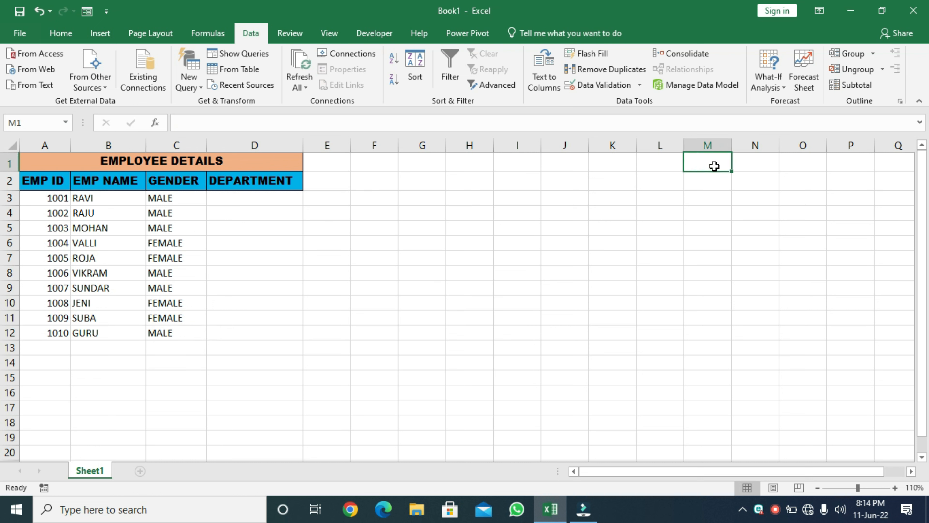
pyautogui.write('DEPAT')
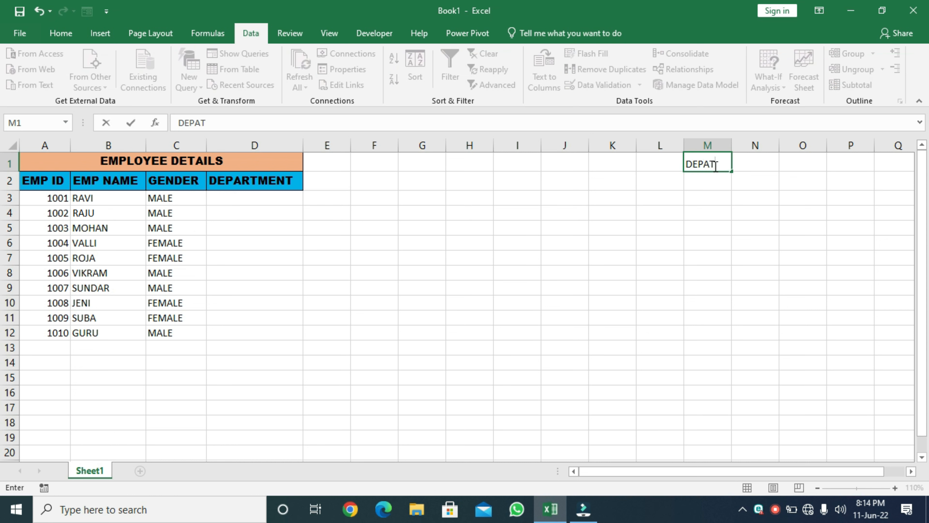
pyautogui.press('BackSpace')
pyautogui.write('RTMENT')
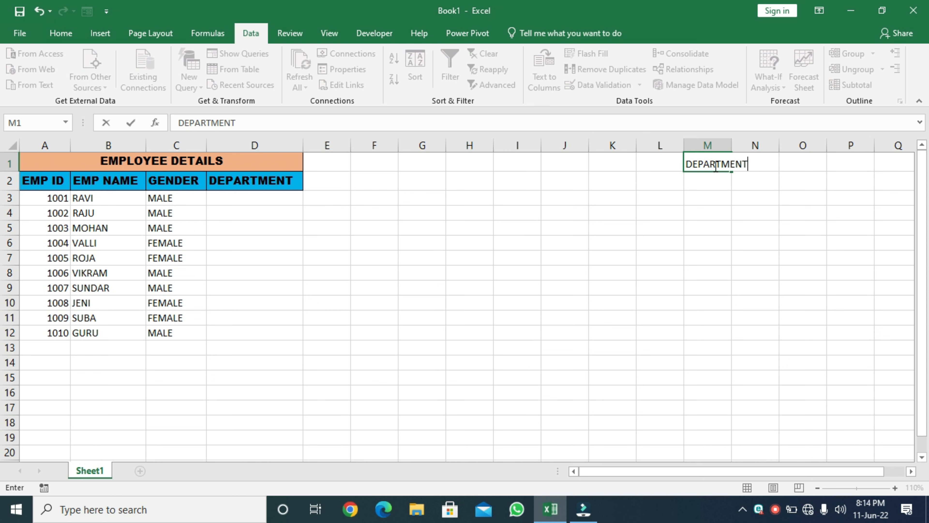
pyautogui.click(724, 179)
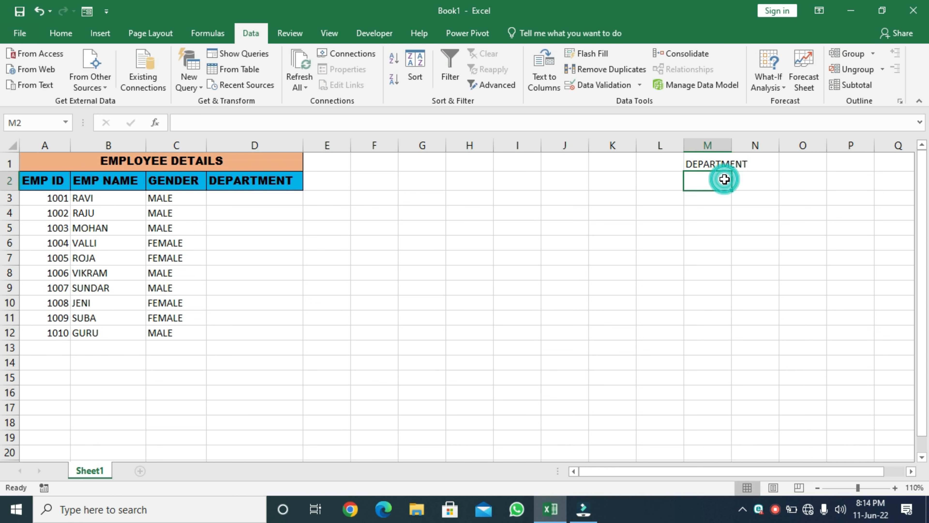
pyautogui.doubleClick(731, 145)
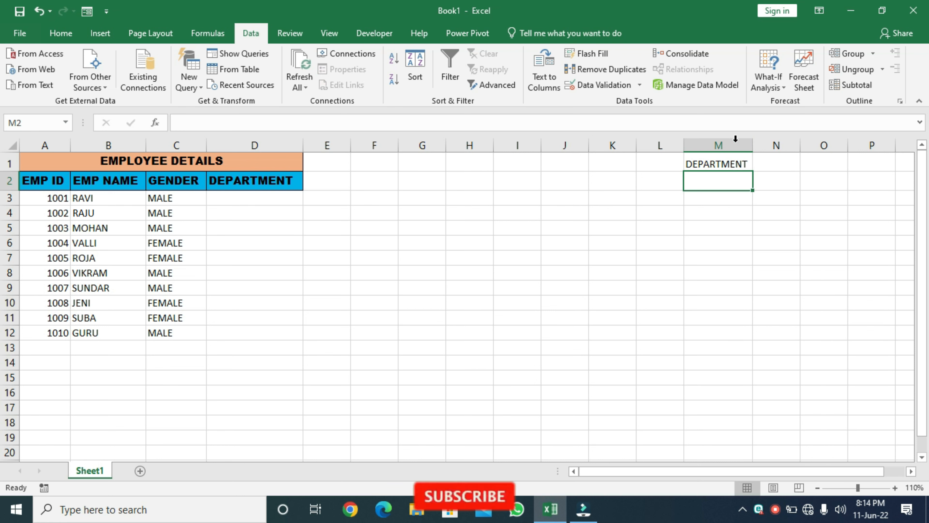
# Step: List the departments SALES, MARKETING and PRODUCTION below the header in cells M2 to M4
pyautogui.write('SALE')
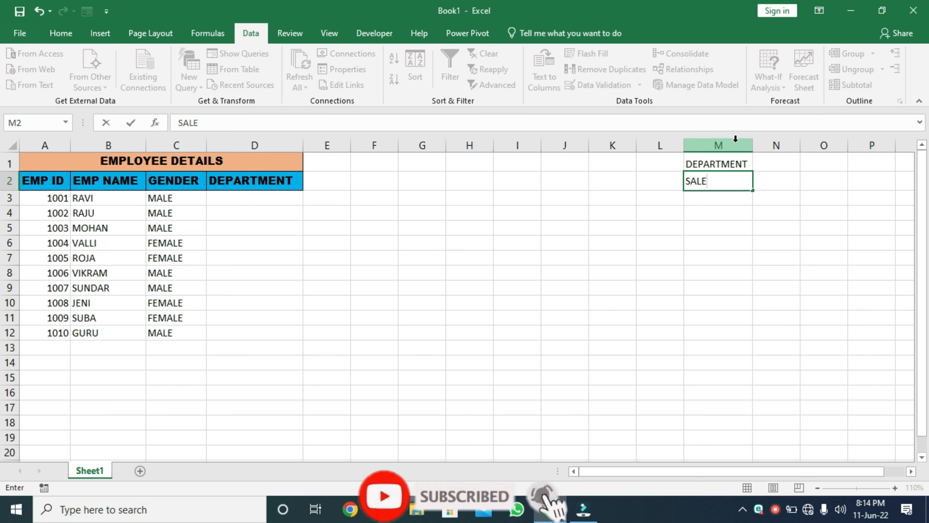
pyautogui.write('S')
pyautogui.press('Return')
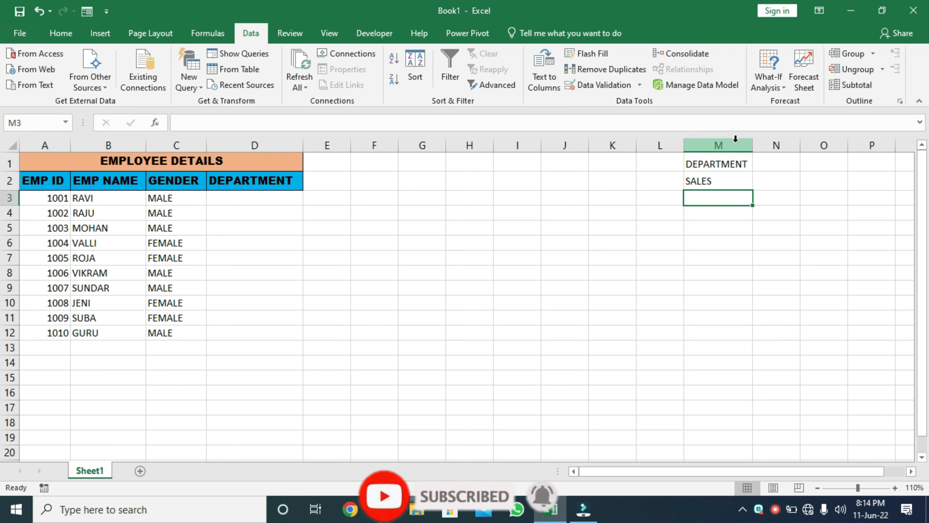
pyautogui.write('MA')
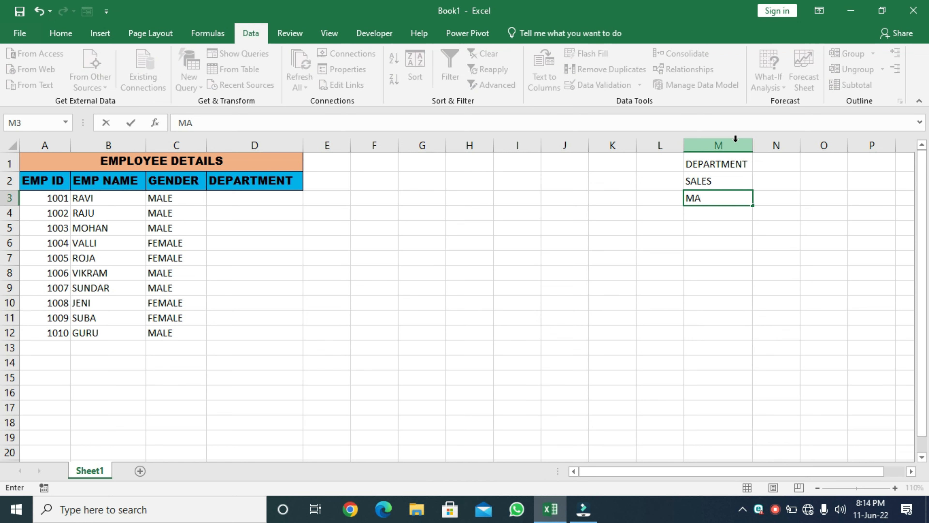
pyautogui.write('RKETING')
pyautogui.press('Return')
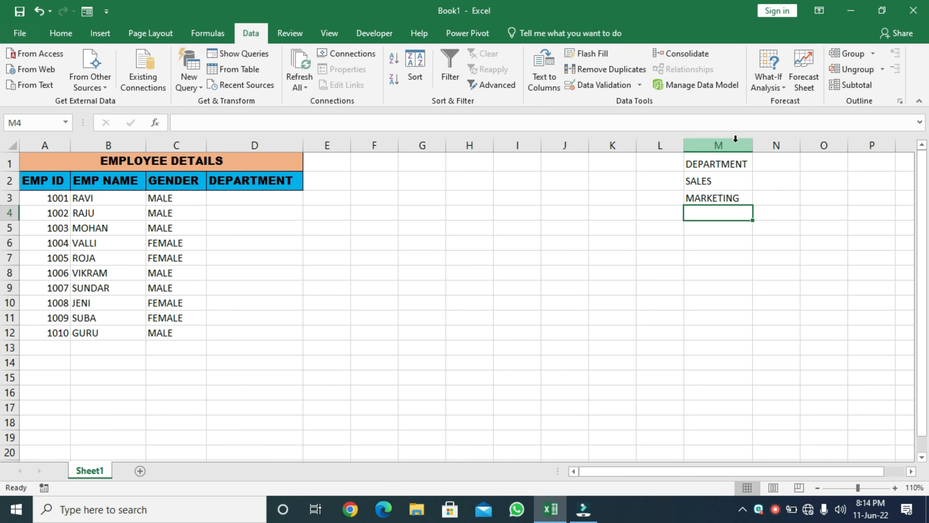
pyautogui.write('PRO')
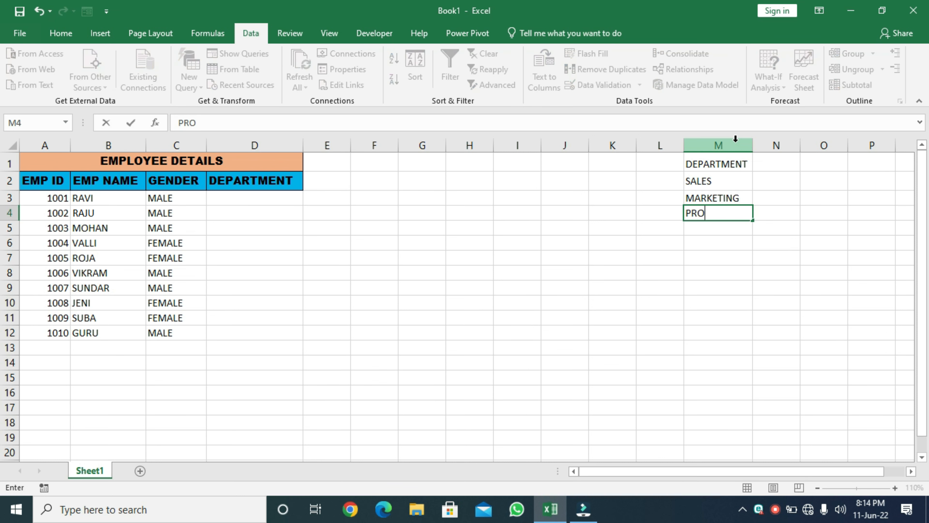
pyautogui.write('DUCTION')
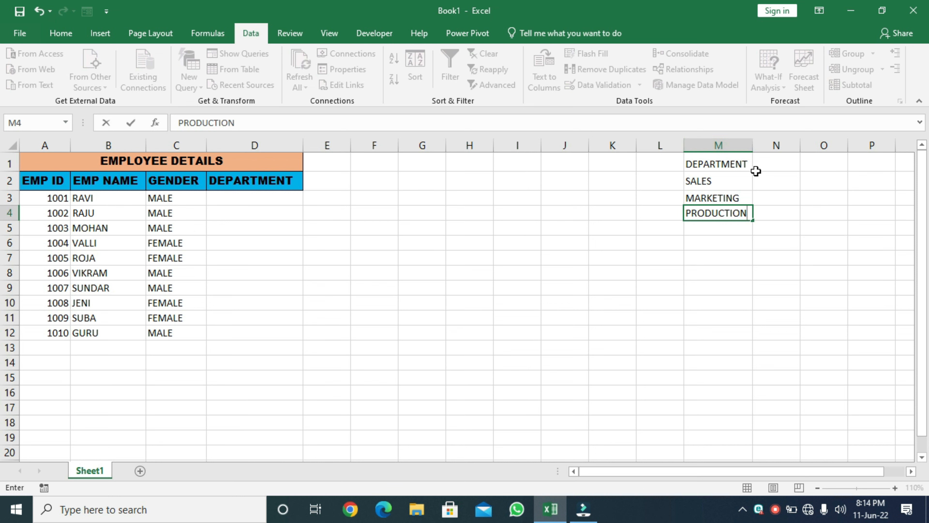
# Step: Fill the DEPARTMENT header cell M1 with the same blue as the employee table's column headers
pyautogui.click(713, 161)
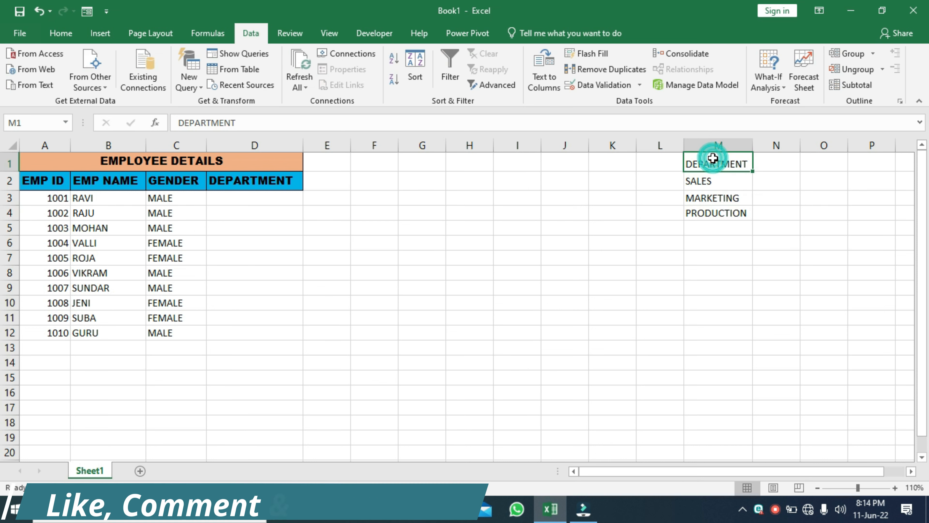
pyautogui.click(68, 35)
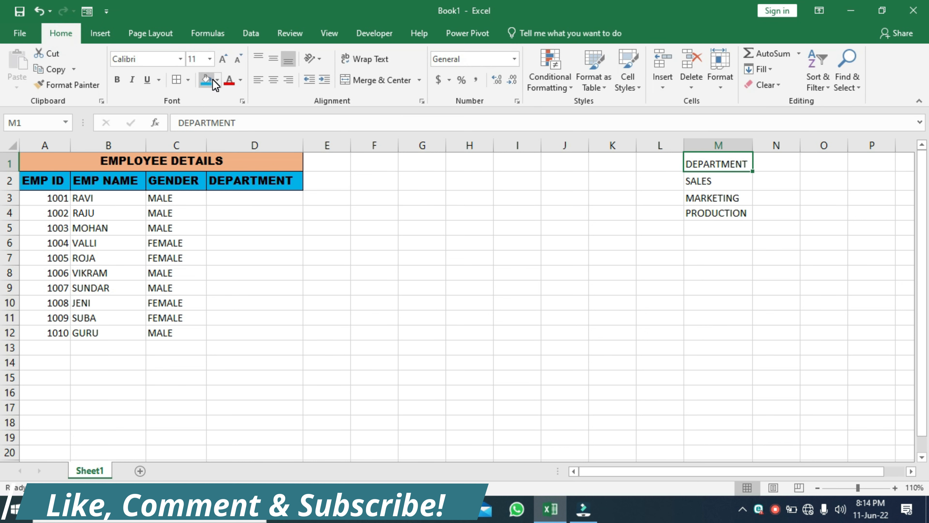
pyautogui.click(210, 79)
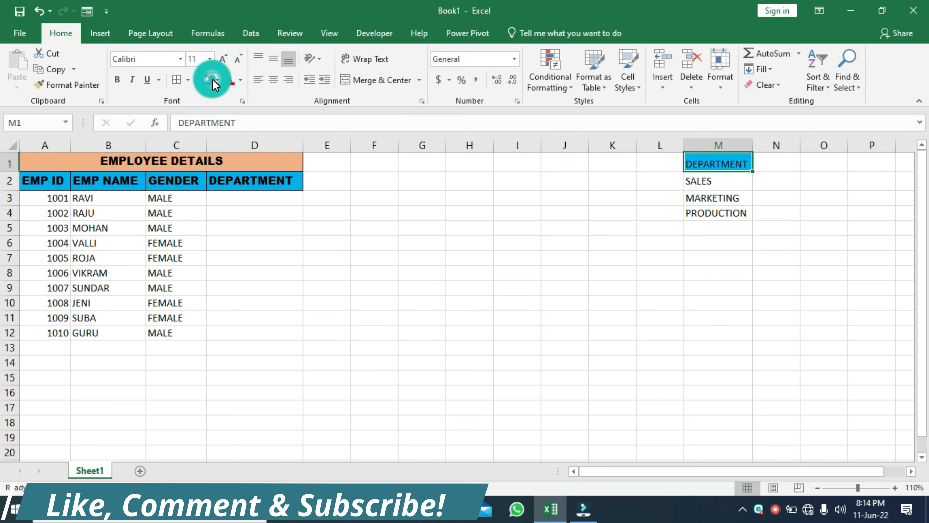
pyautogui.click(723, 187)
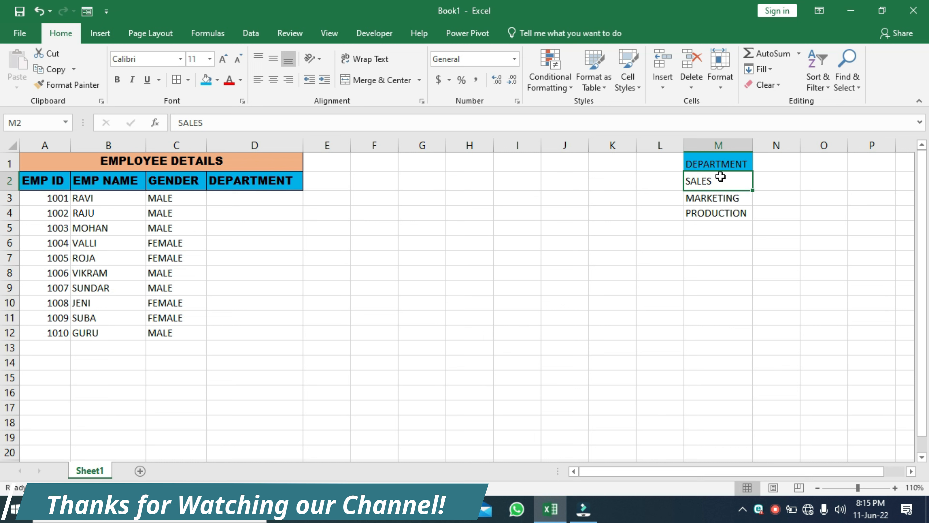
# Step: Convert the department list in M1:M4 into a table with headers
pyautogui.click(721, 164)
pyautogui.moveTo(722, 163); pyautogui.dragTo(720, 211)
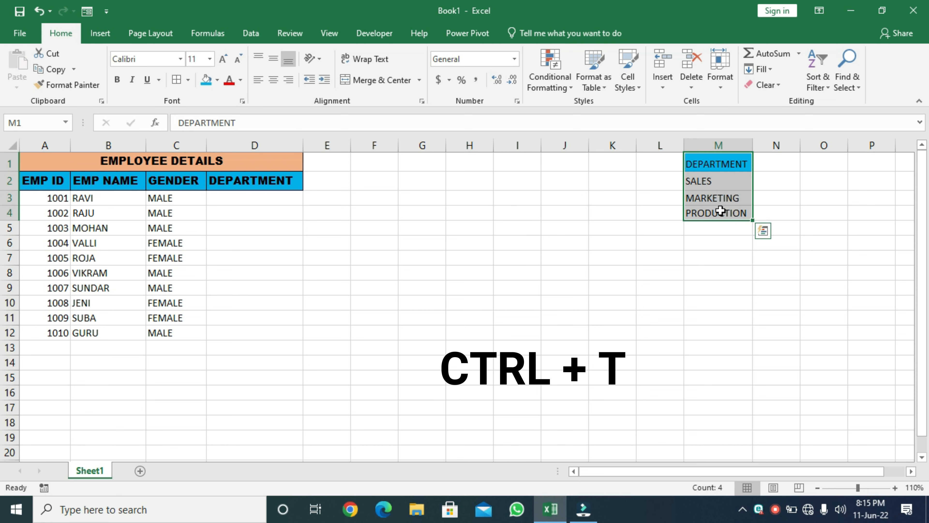
pyautogui.hotkey('ctrl', 't')
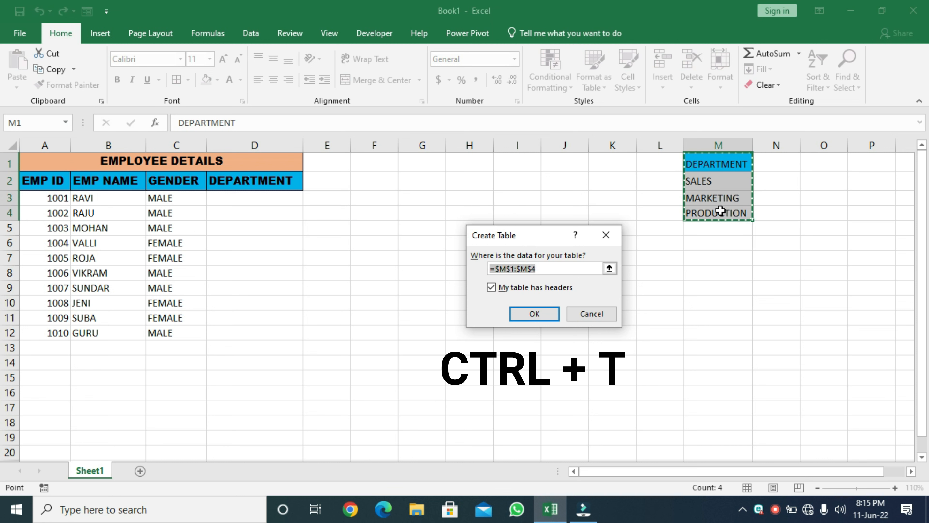
pyautogui.click(532, 313)
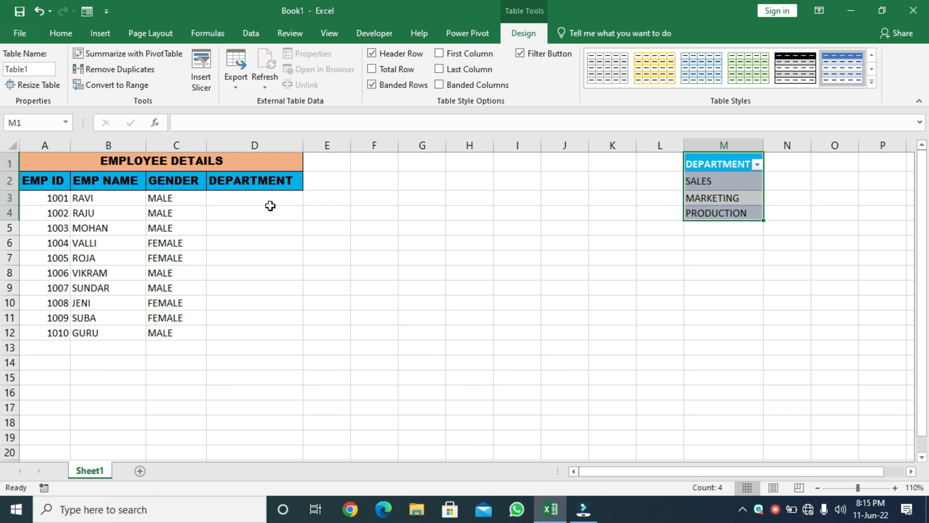
# Step: Apply list data validation to the DEPARTMENT cells D3:D12, using the department names in =$M$2:$M$4 as the source
pyautogui.moveTo(270, 199); pyautogui.dragTo(264, 329)
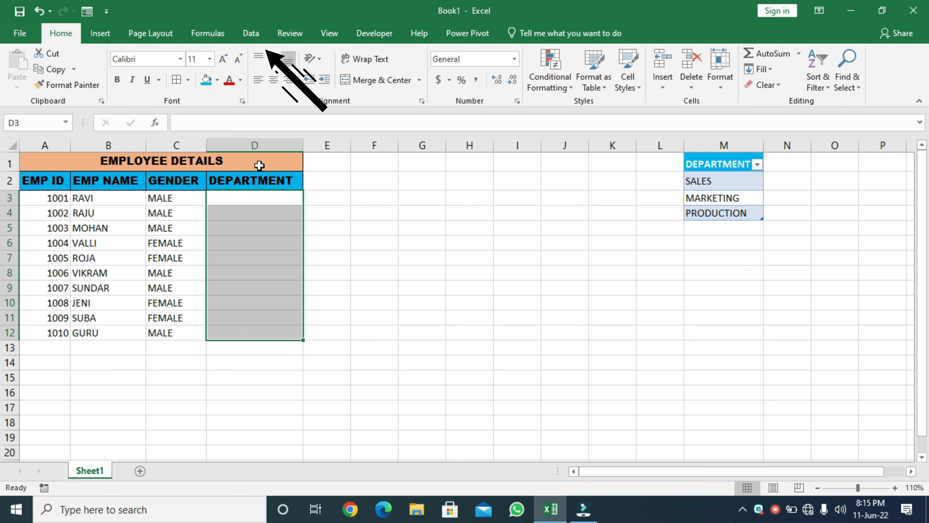
pyautogui.click(251, 33)
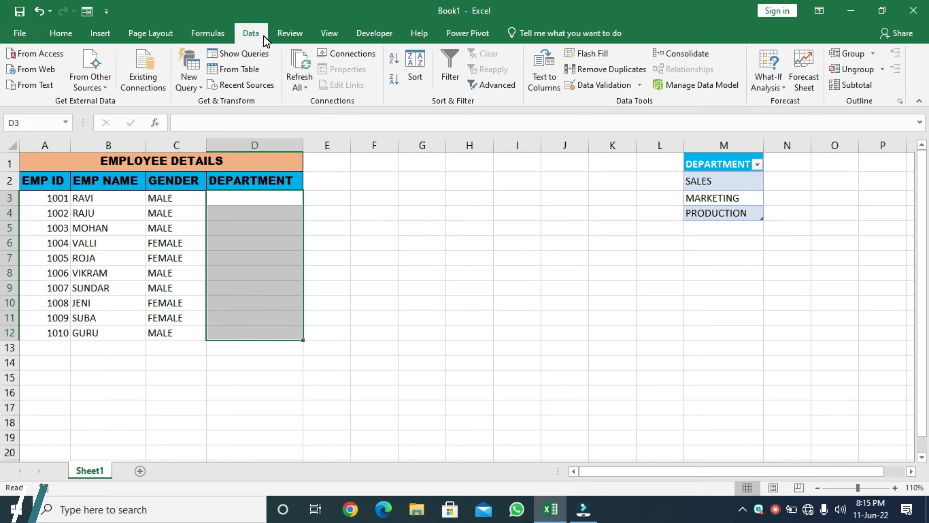
pyautogui.click(639, 85)
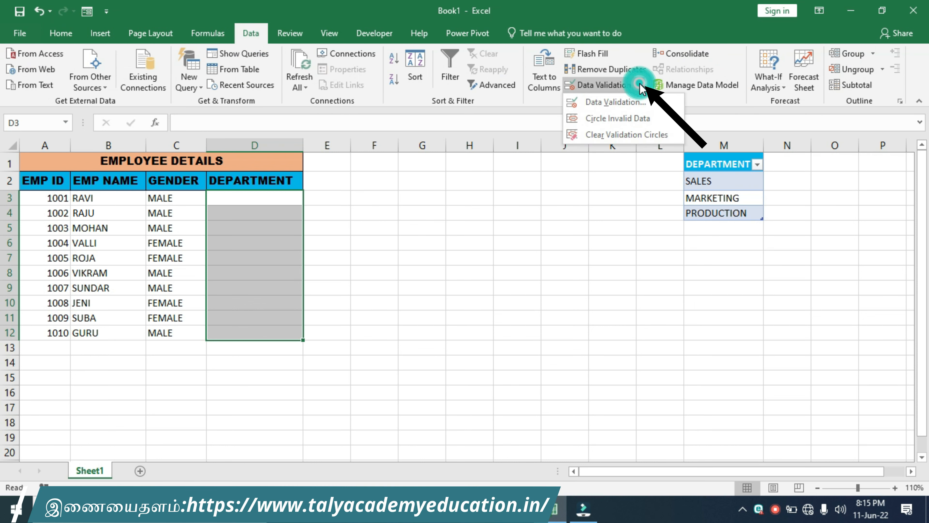
pyautogui.click(621, 102)
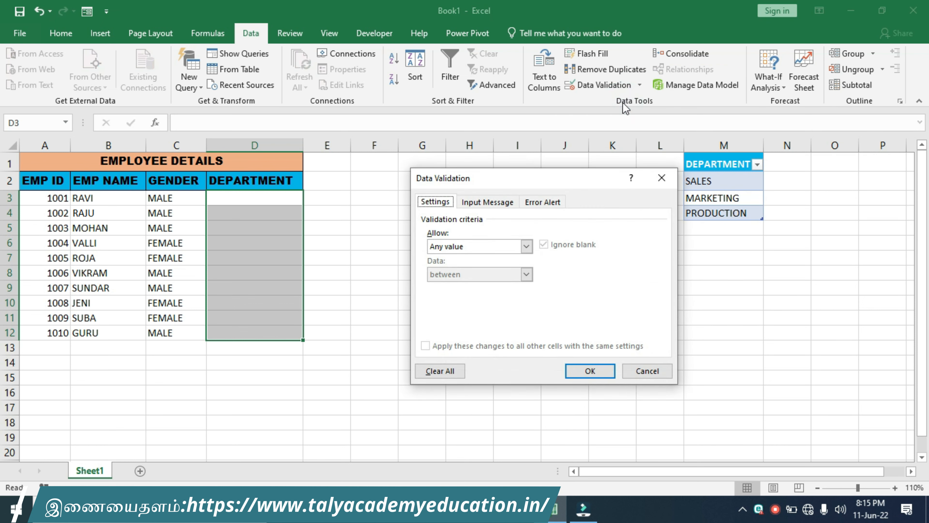
pyautogui.click(526, 247)
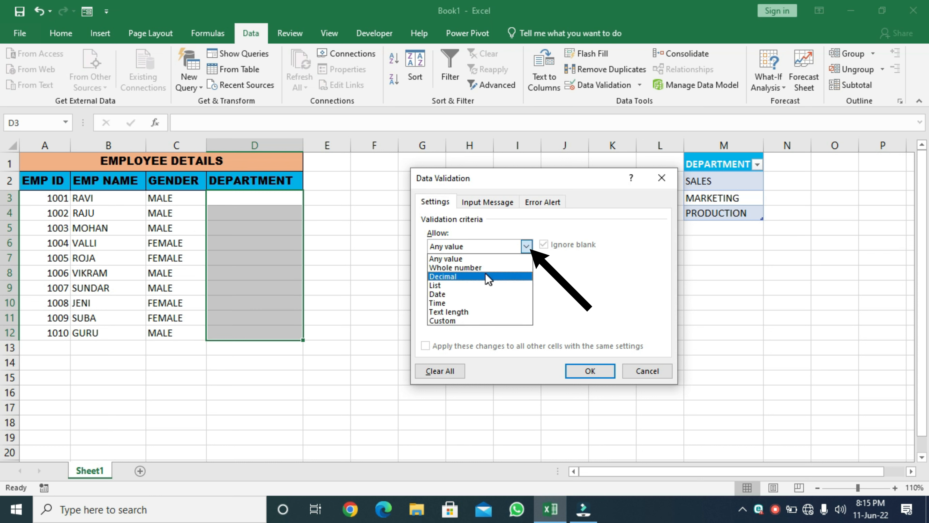
pyautogui.click(469, 284)
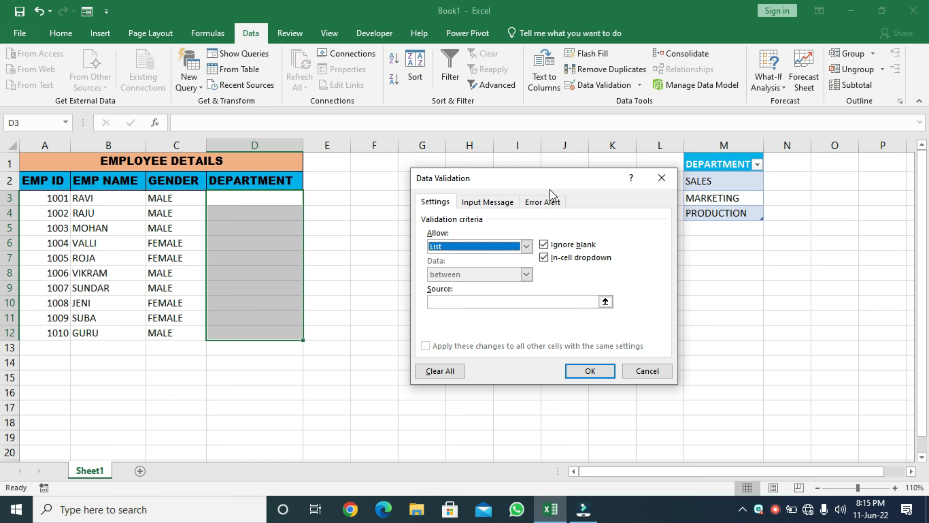
pyautogui.moveTo(557, 179); pyautogui.dragTo(509, 178)
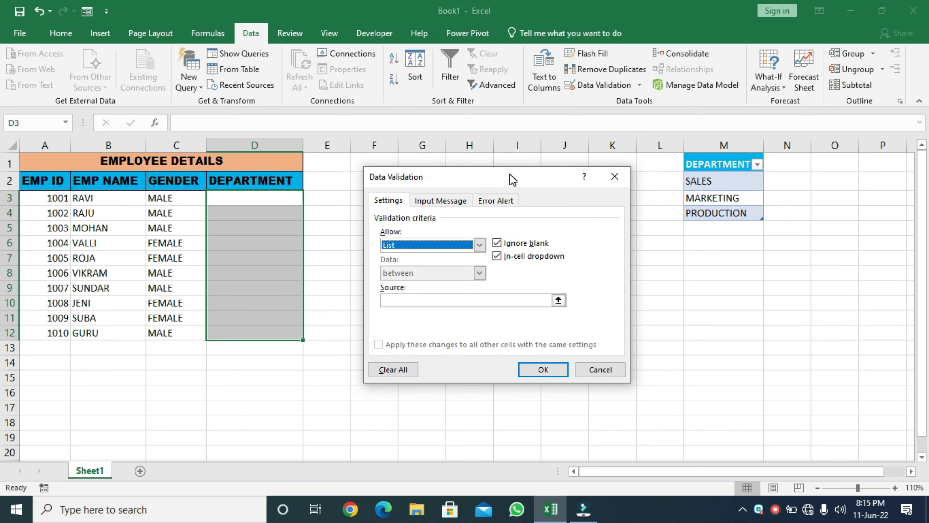
pyautogui.click(429, 301)
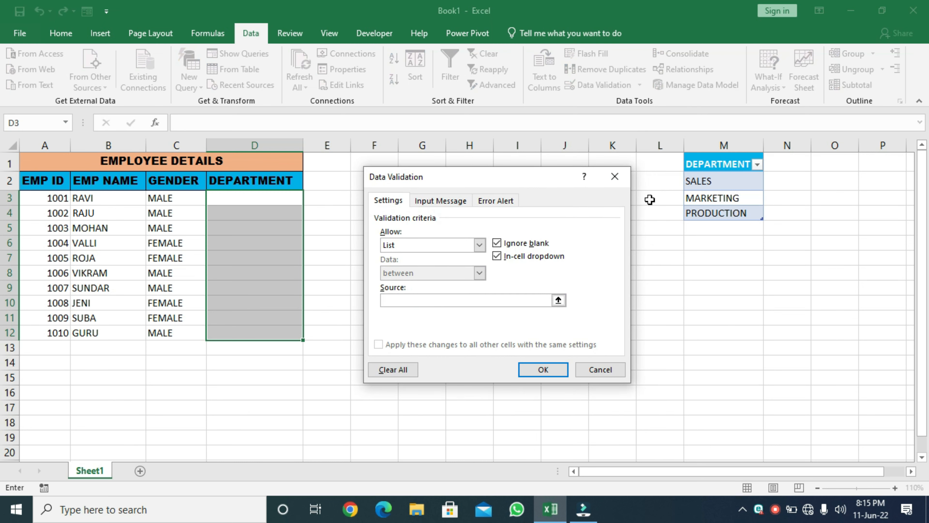
pyautogui.moveTo(719, 180); pyautogui.dragTo(716, 207)
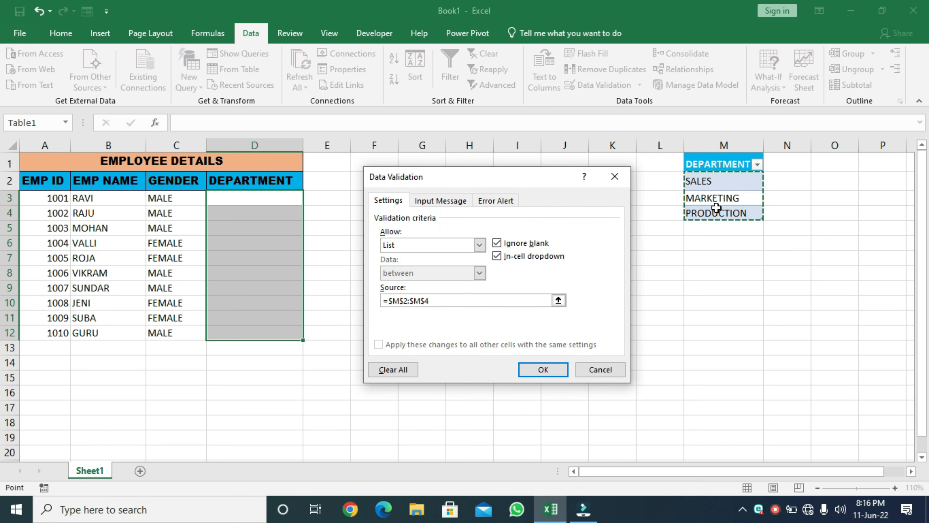
pyautogui.click(543, 369)
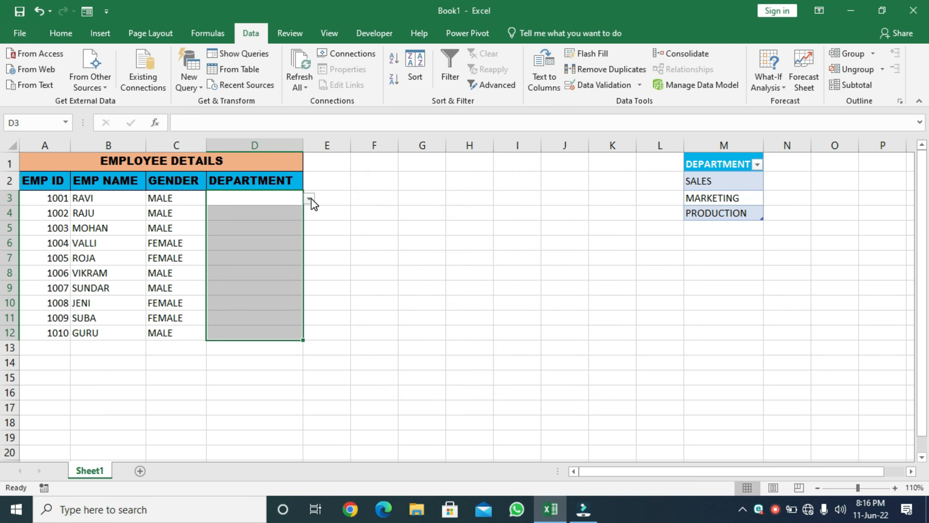
# Step: Choose SALES in D3 and MARKETING in D4 from the DEPARTMENT column's dropdown list
pyautogui.click(278, 197)
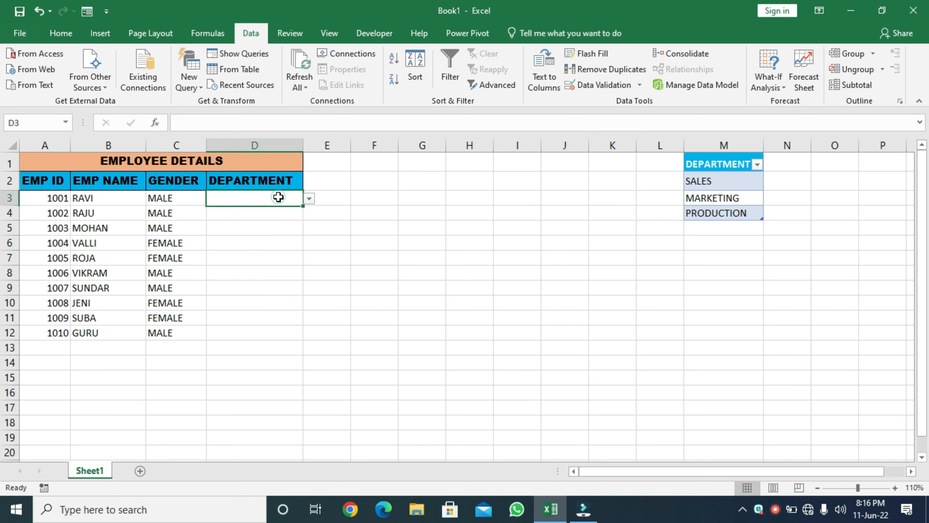
pyautogui.click(309, 199)
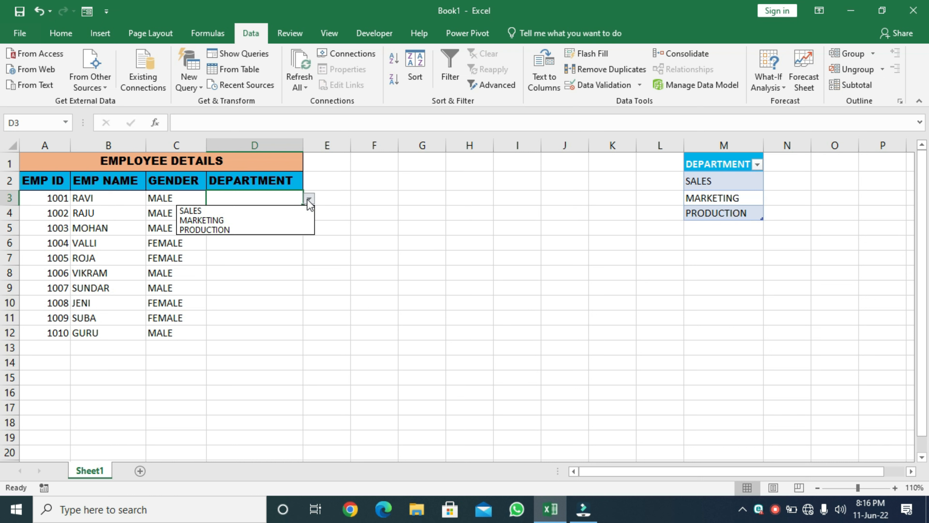
pyautogui.click(288, 210)
pyautogui.click(273, 217)
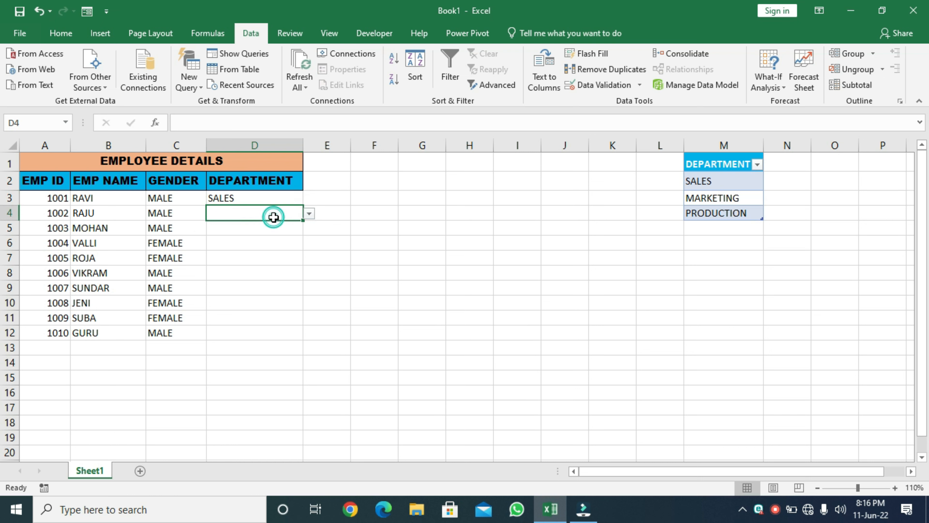
pyautogui.click(309, 213)
pyautogui.click(287, 231)
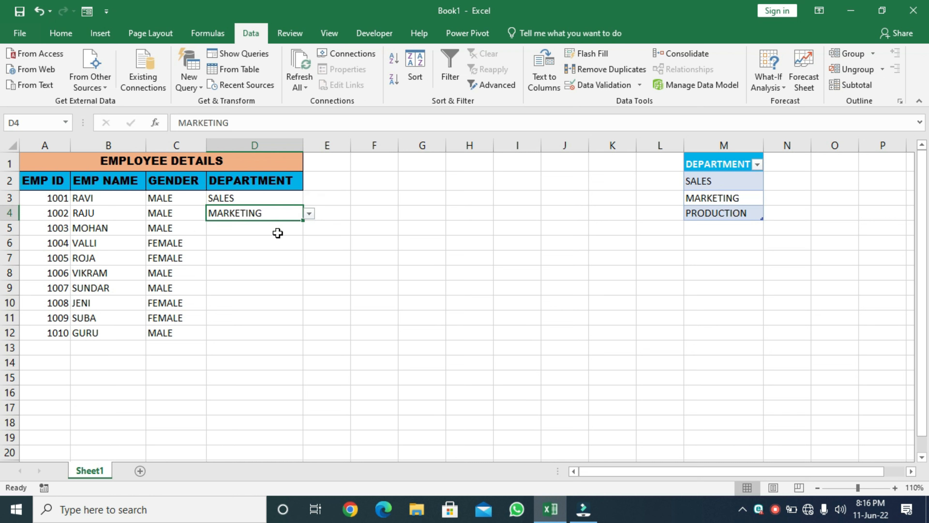
# Step: Try to enter the unlisted department ADMIN directly in cell D5, and cancel the entry
pyautogui.click(277, 231)
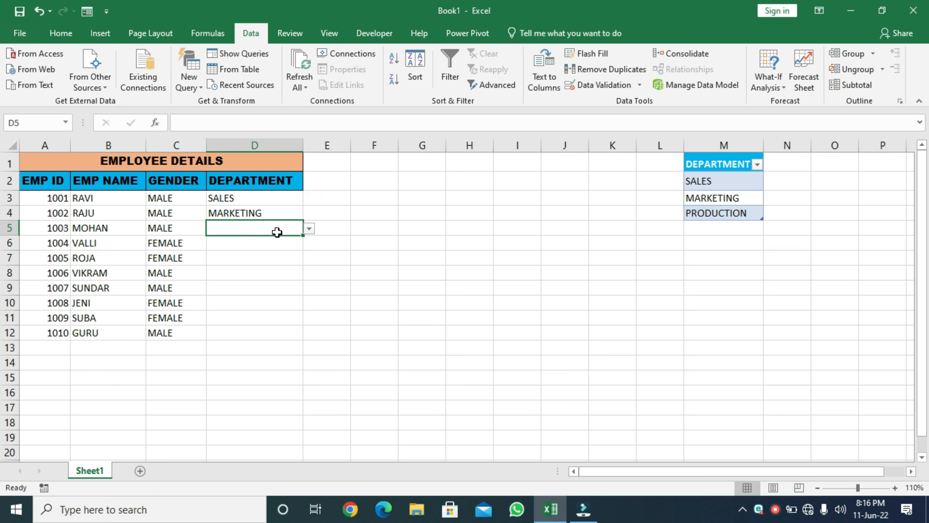
pyautogui.write('ADMIN')
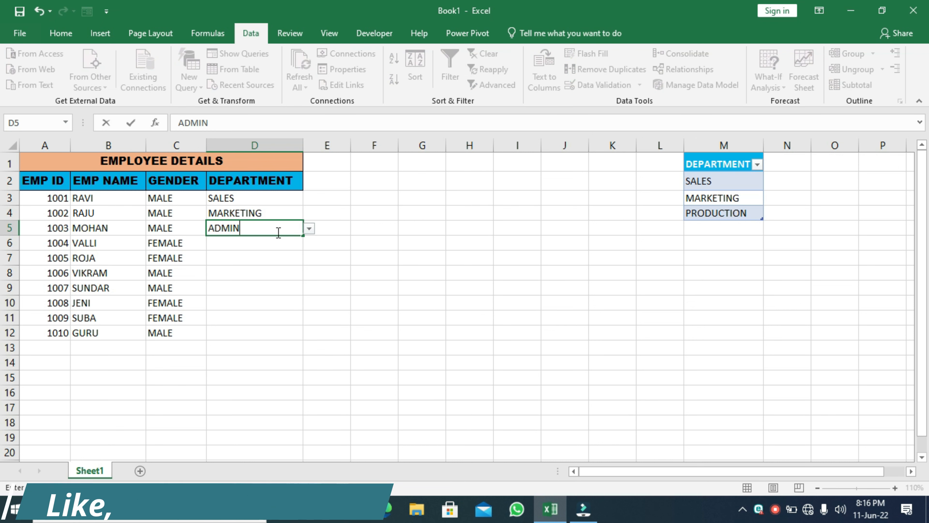
pyautogui.press('Return')
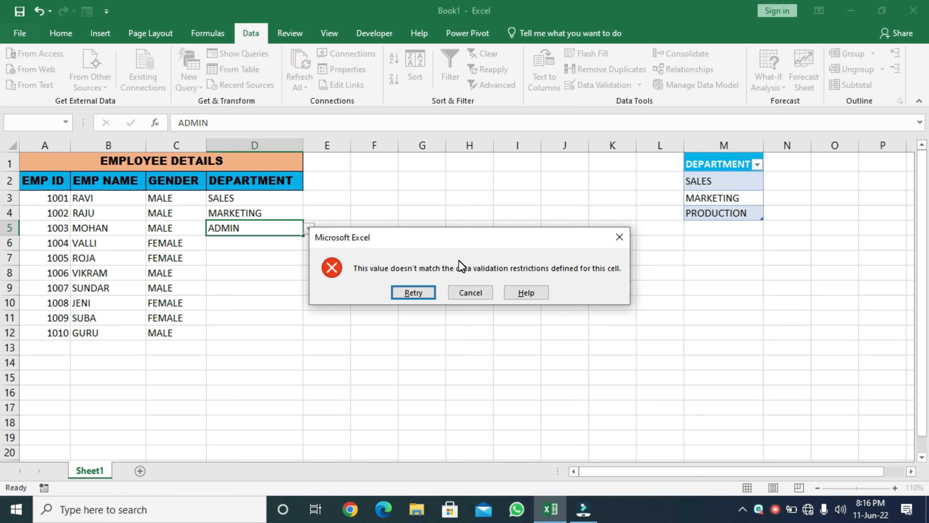
pyautogui.click(468, 291)
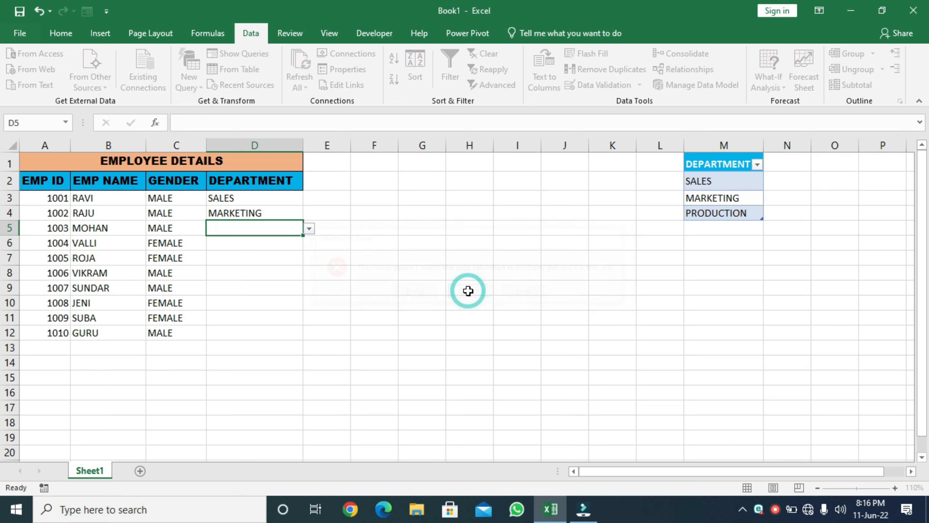
# Step: Add ADMIN to the department table in cell M5, directly below PRODUCTION
pyautogui.click(714, 227)
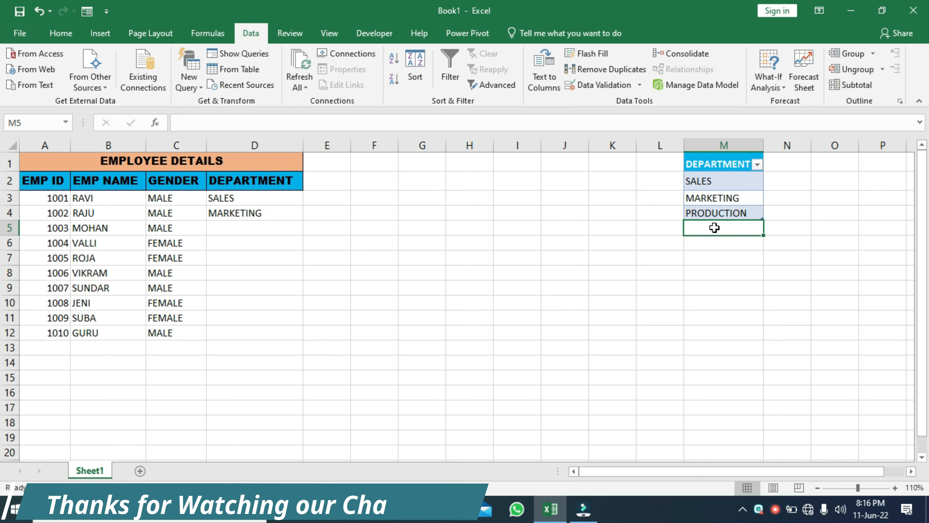
pyautogui.write('ADMIN')
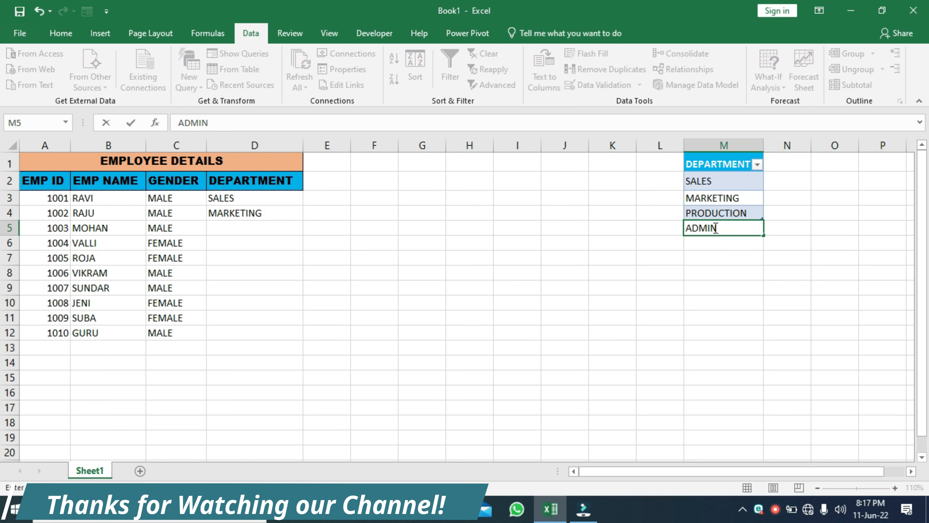
pyautogui.press('Return')
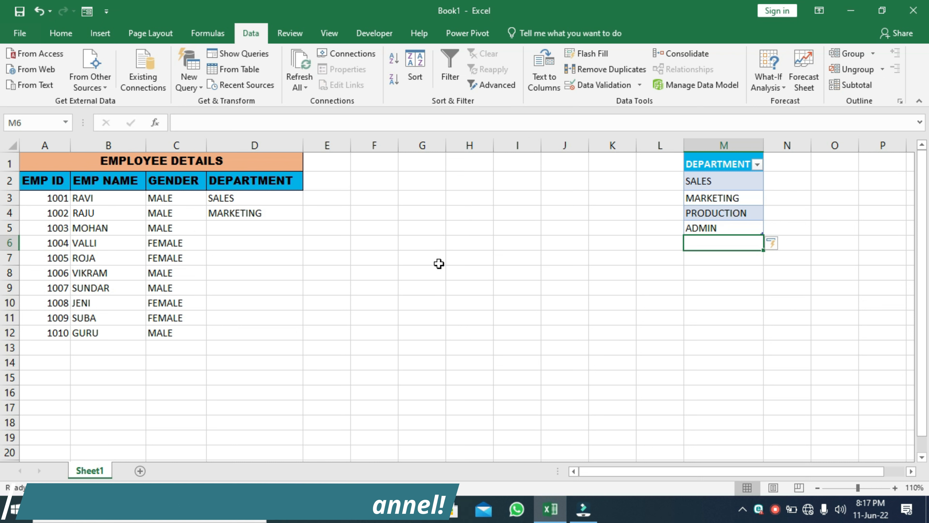
# Step: Choose ADMIN from the dropdown list in the DEPARTMENT cell D5
pyautogui.click(259, 231)
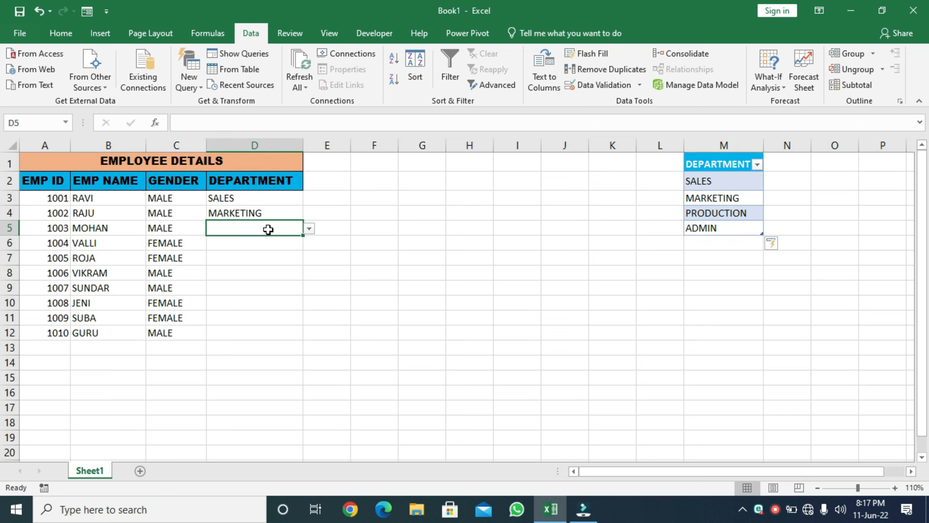
pyautogui.click(308, 228)
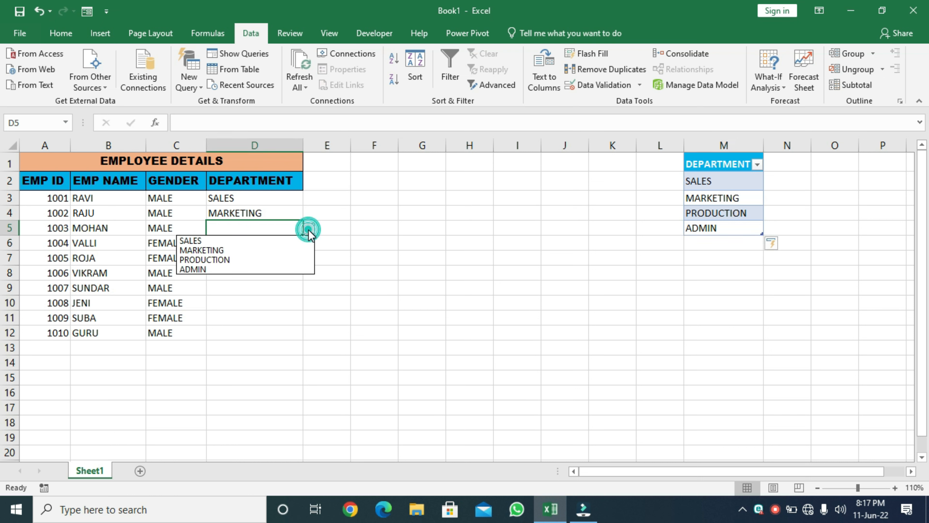
pyautogui.click(229, 269)
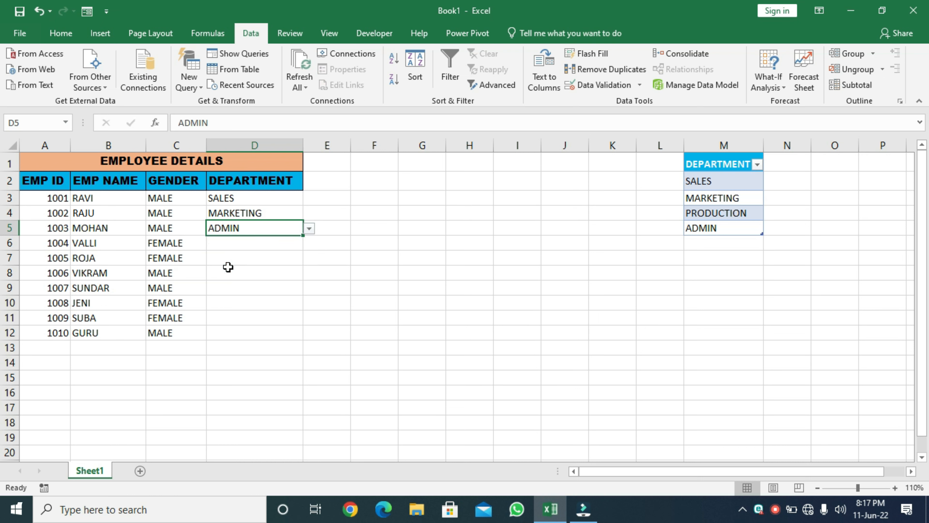